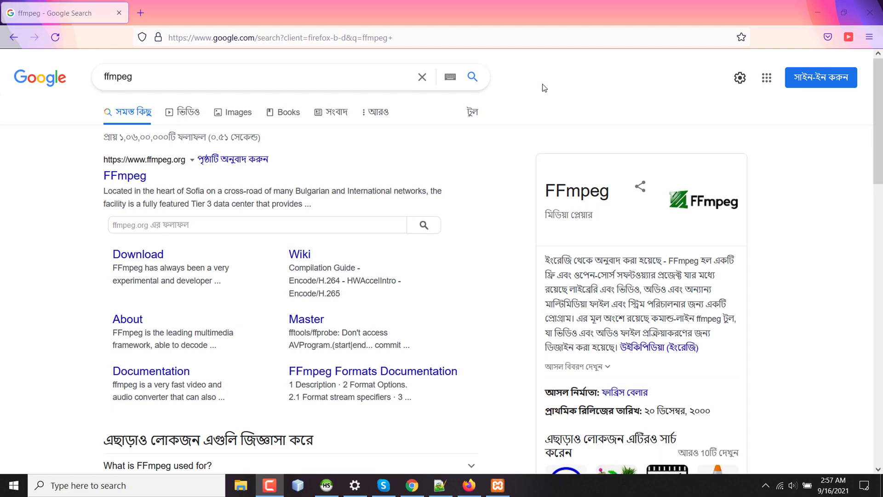
- Run ffmpeg -version in Command Prompt and note the installed build N-101367-g98c5d6b845
{"action": "key", "text": "super+r"}
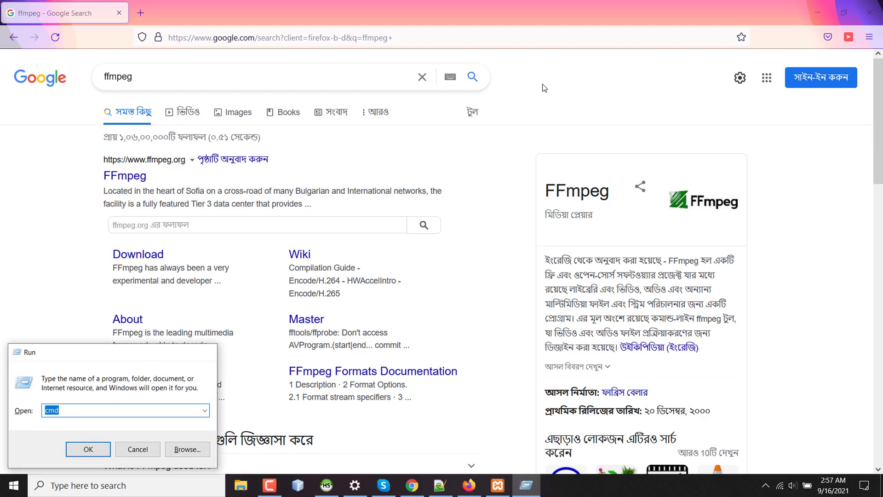
{"action": "key", "text": "Return"}
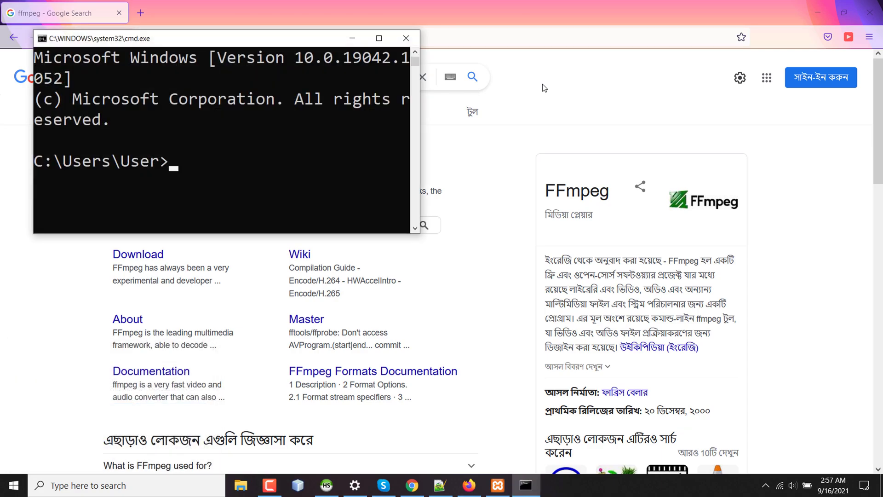
{"action": "type", "text": "ffmpeg"}
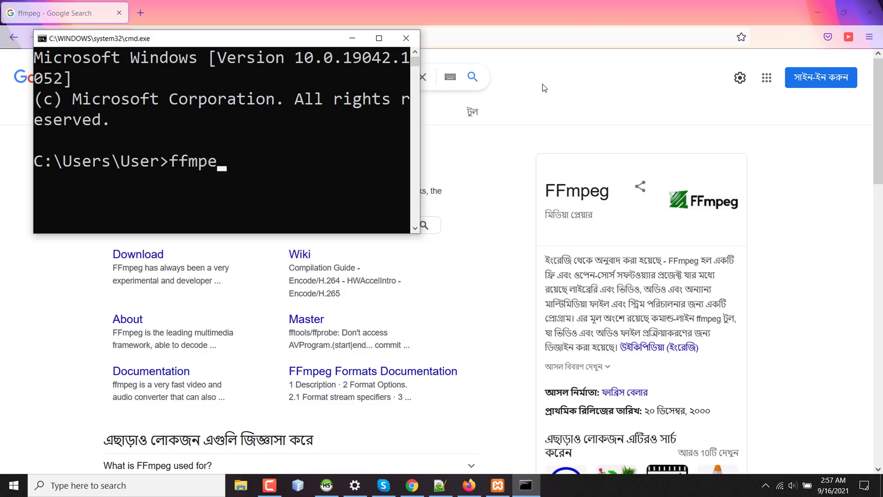
{"action": "type", "text": " -version"}
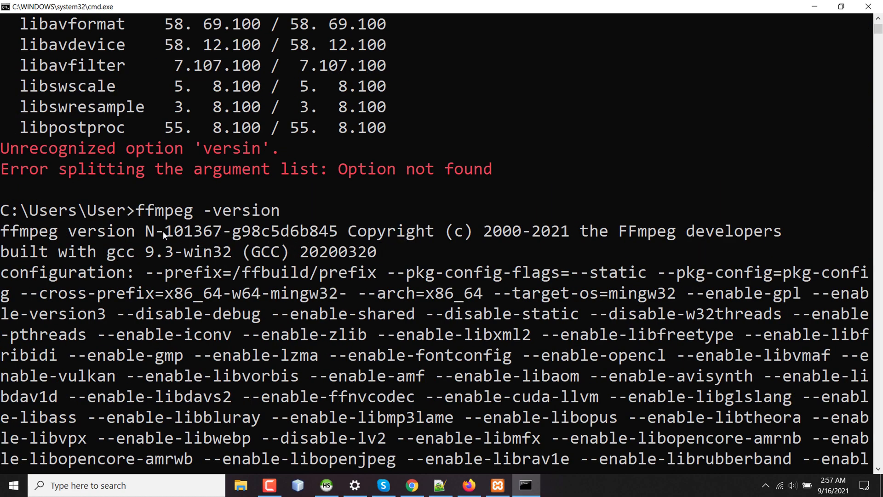
{"action": "left_click_drag", "start_coordinate": [148, 231], "coordinate": [339, 236]}
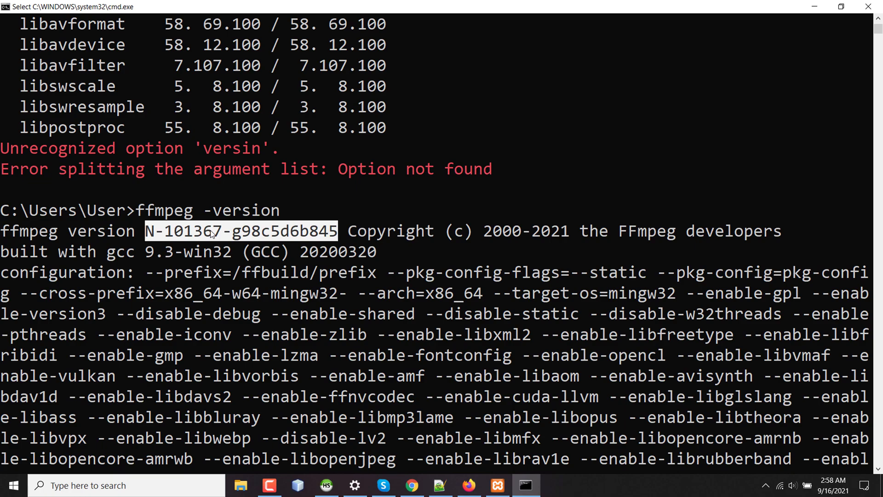
{"action": "left_click", "coordinate": [210, 233]}
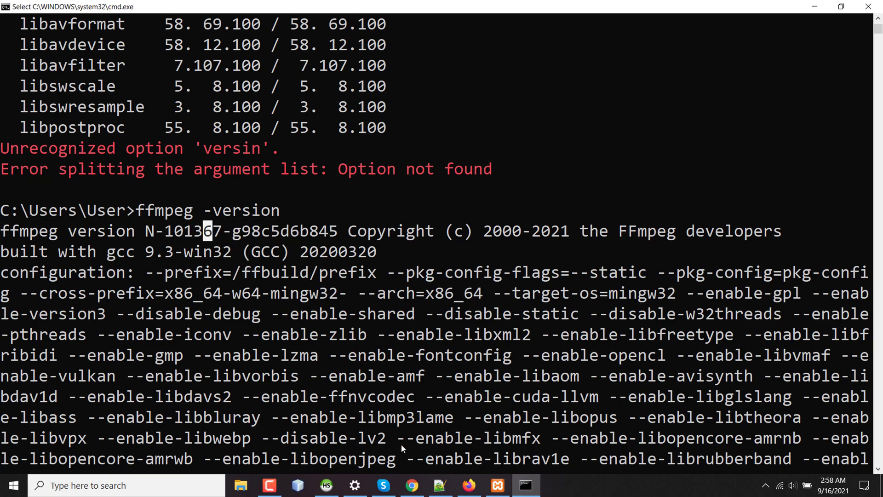
{"action": "left_click", "coordinate": [413, 485]}
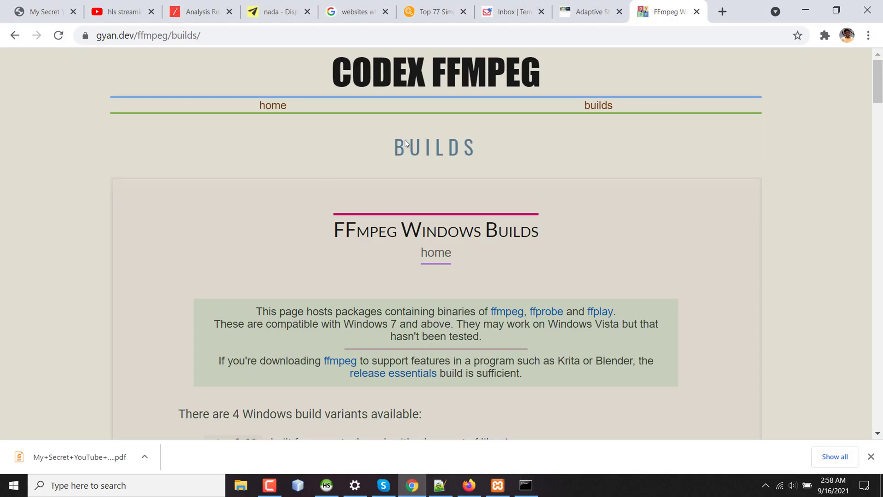
- Go from the Google results to ffmpeg.org's Download page and its Windows EXE Files links
{"action": "left_click", "coordinate": [469, 485]}
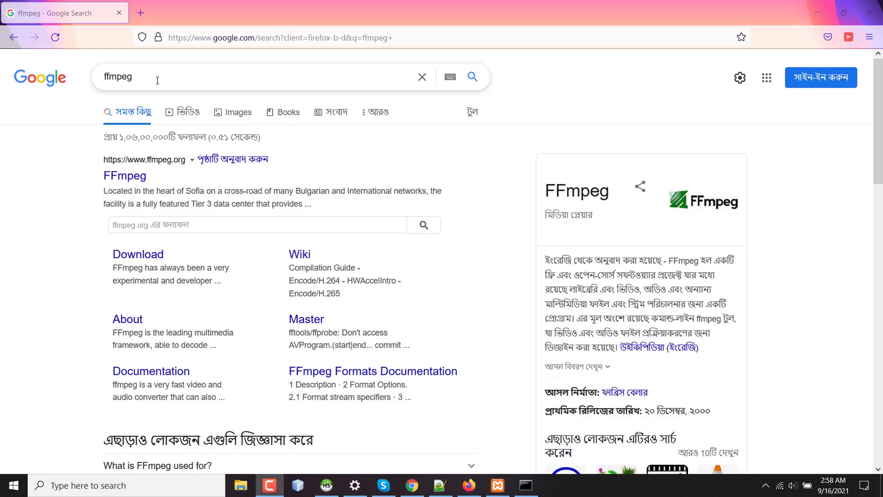
{"action": "left_click", "coordinate": [137, 178]}
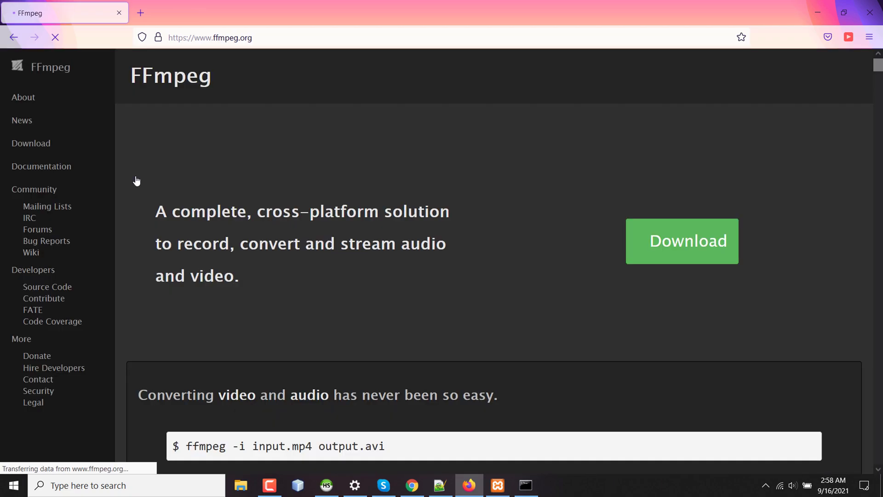
{"action": "left_click", "coordinate": [31, 145]}
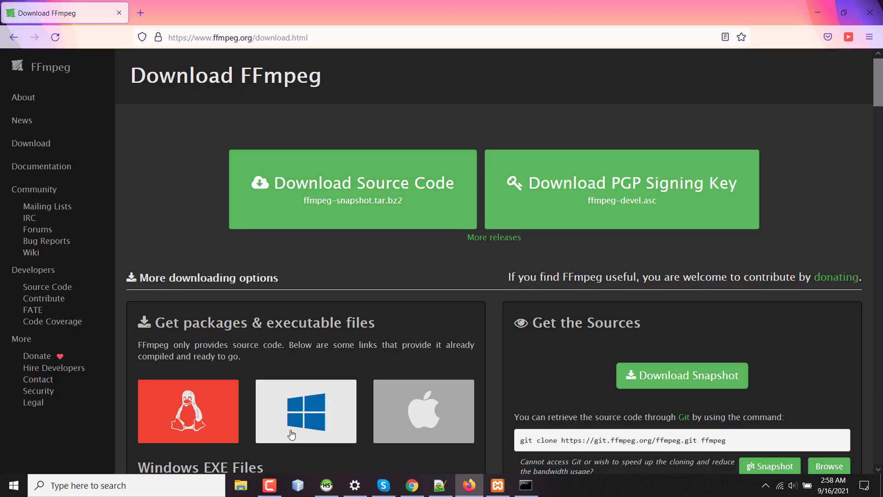
{"action": "left_click", "coordinate": [304, 418]}
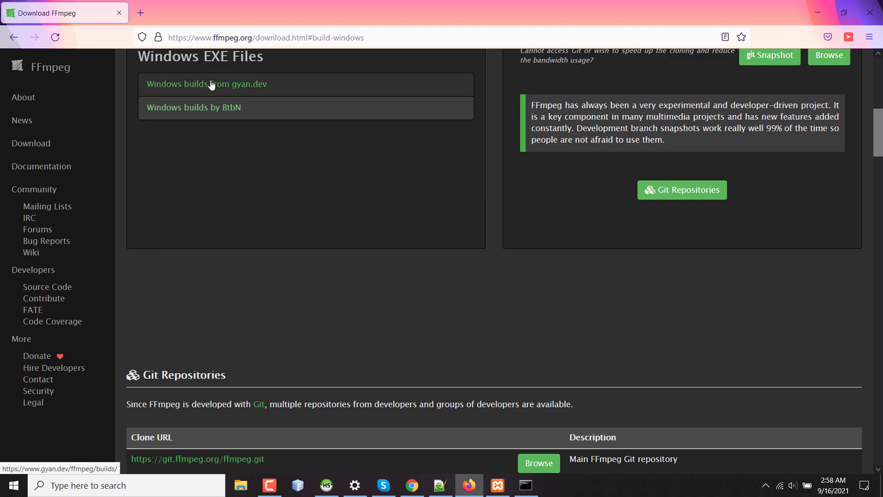
- Save ffmpeg-2021-09-11-git-3e127b595a-full_build.7z from gyan.dev's git section into Downloads
{"action": "left_click", "coordinate": [244, 90]}
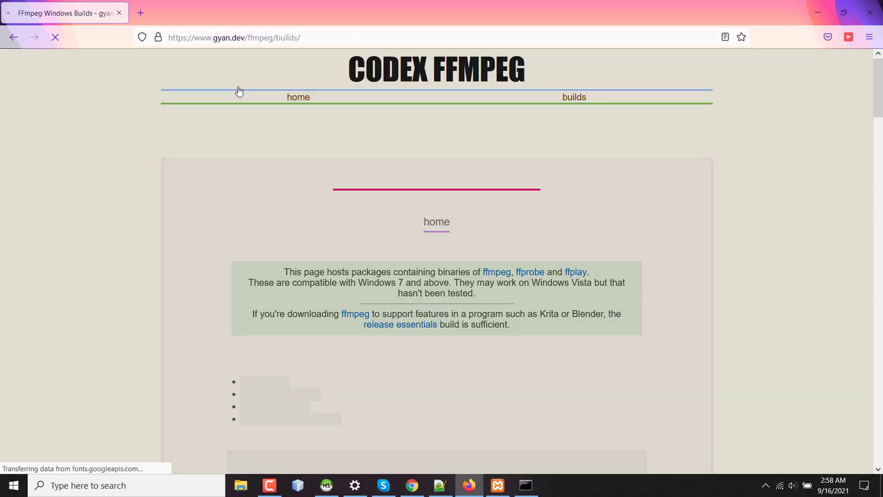
{"action": "scroll", "coordinate": [351, 292], "scroll_direction": "down", "scroll_amount": 3}
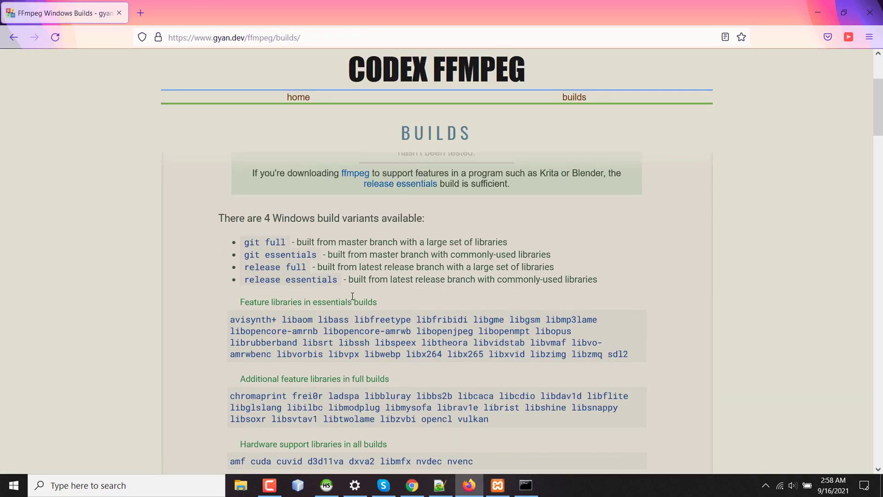
{"action": "scroll", "coordinate": [313, 263], "scroll_direction": "down", "scroll_amount": 10}
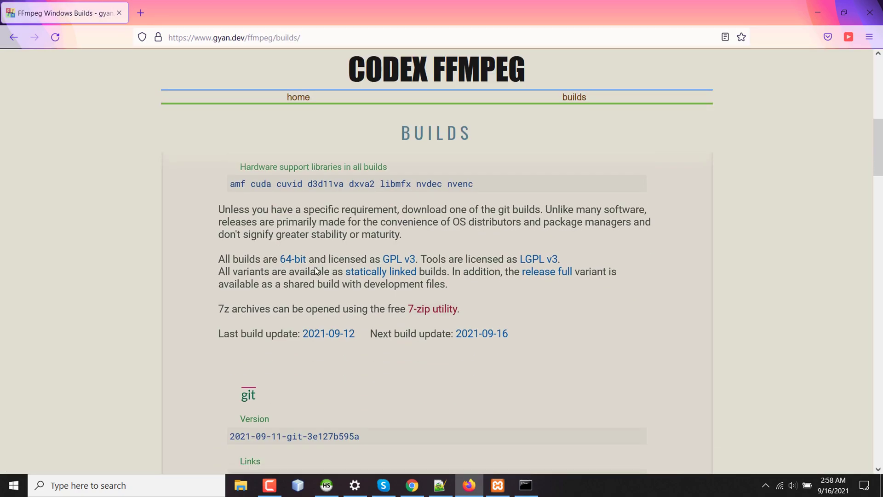
{"action": "scroll", "coordinate": [316, 267], "scroll_direction": "down", "scroll_amount": 2}
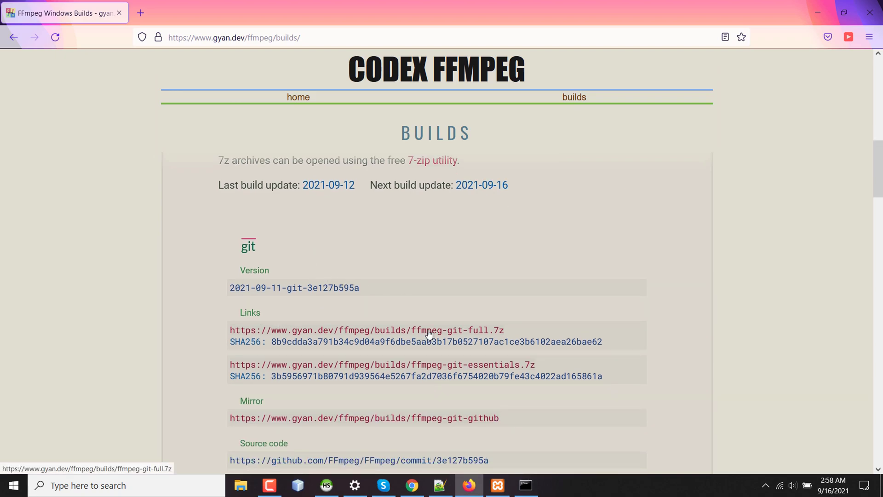
{"action": "left_click", "coordinate": [464, 330]}
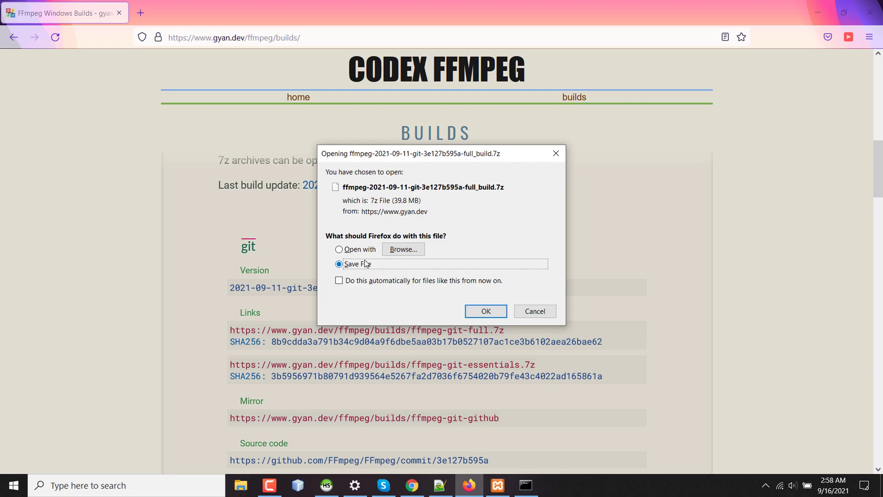
{"action": "left_click", "coordinate": [477, 313]}
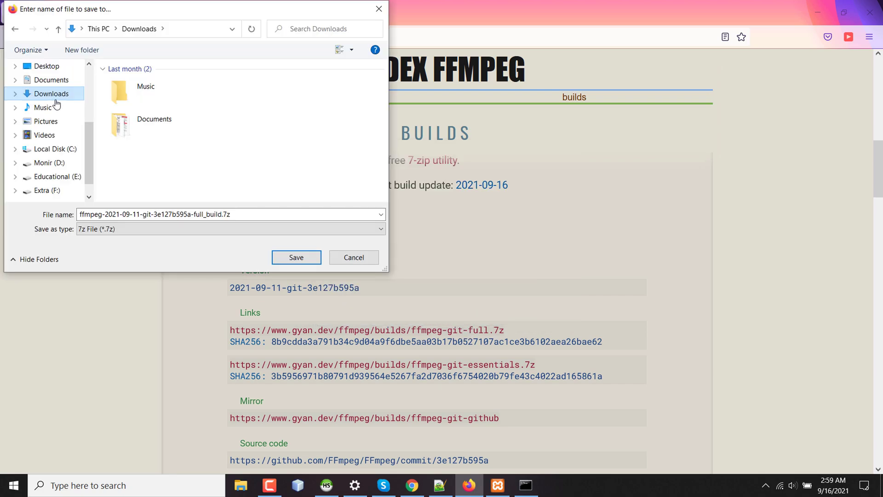
{"action": "left_click", "coordinate": [297, 258]}
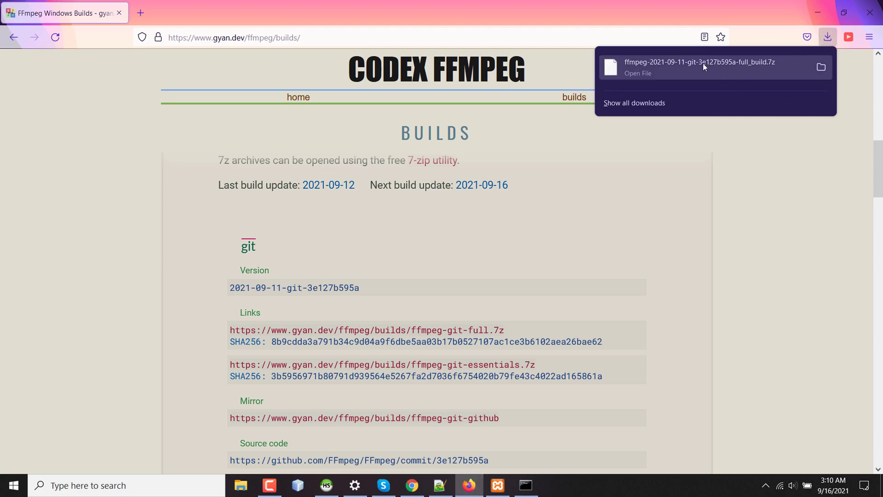
- Extract the 7z archive with 7-Zip into its own folder, open it and select all five items
{"action": "left_click", "coordinate": [821, 67]}
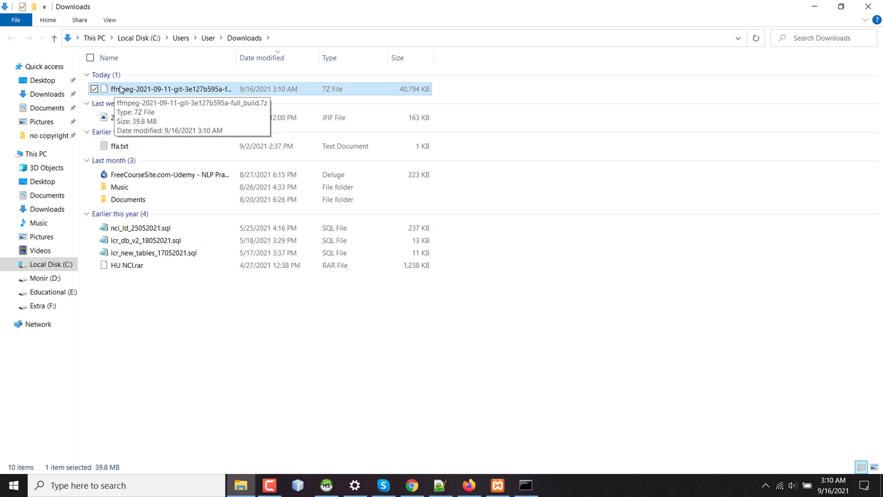
{"action": "right_click", "coordinate": [120, 89]}
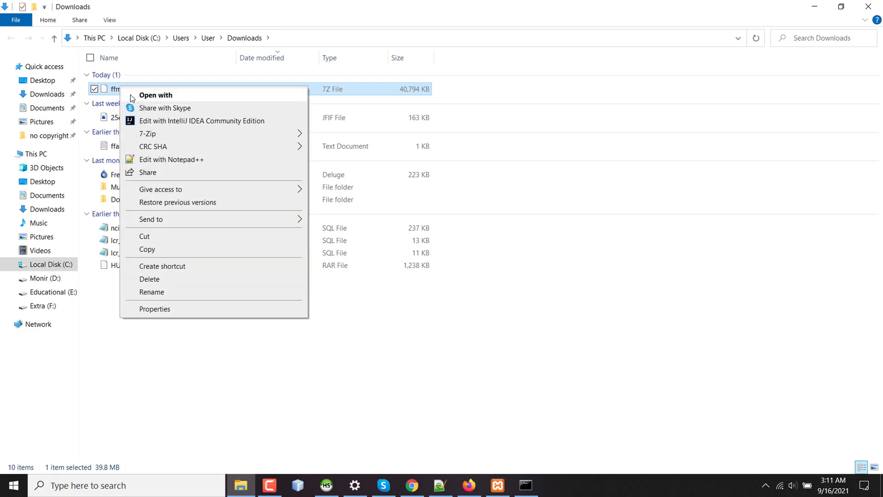
{"action": "mouse_move", "coordinate": [200, 137]}
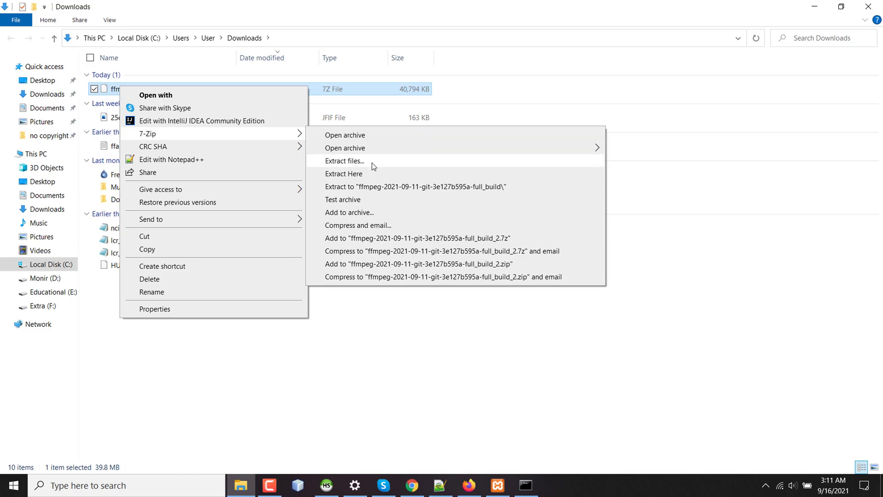
{"action": "left_click", "coordinate": [383, 186]}
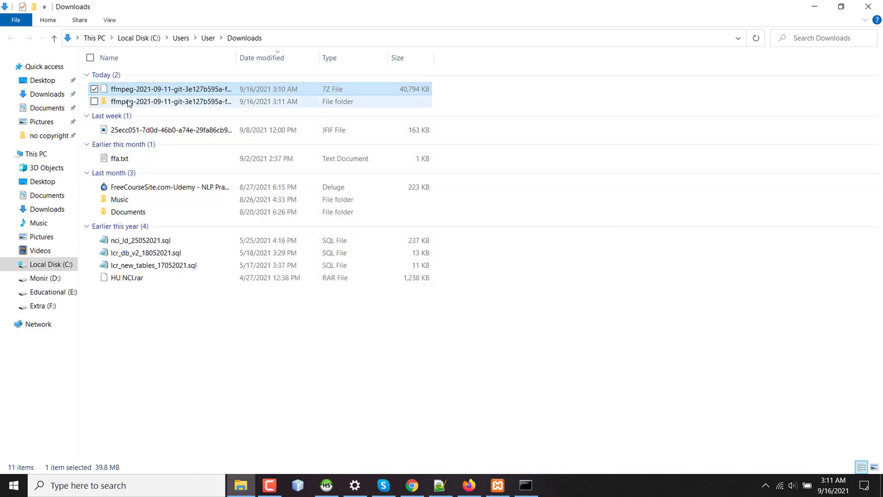
{"action": "double_click", "coordinate": [130, 102]}
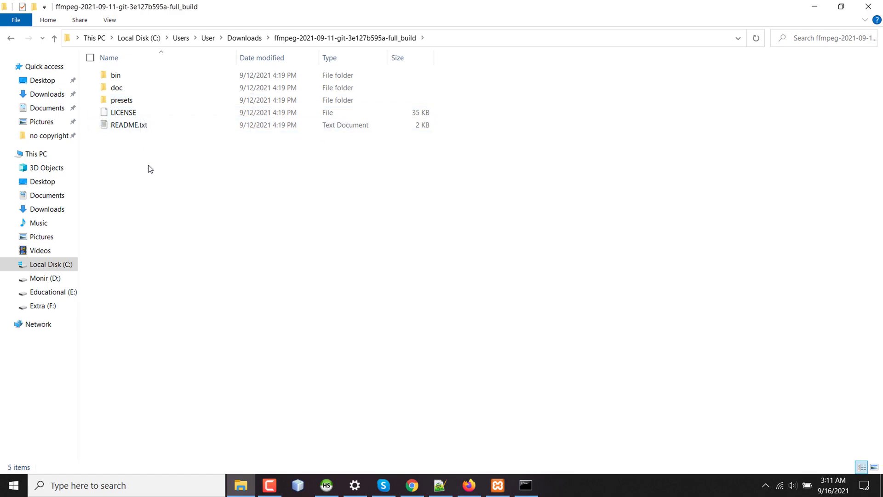
{"action": "left_click_drag", "start_coordinate": [147, 170], "coordinate": [115, 77]}
- Copy the five extracted items and open the ffmpeg folder on C:
{"action": "right_click", "coordinate": [118, 72]}
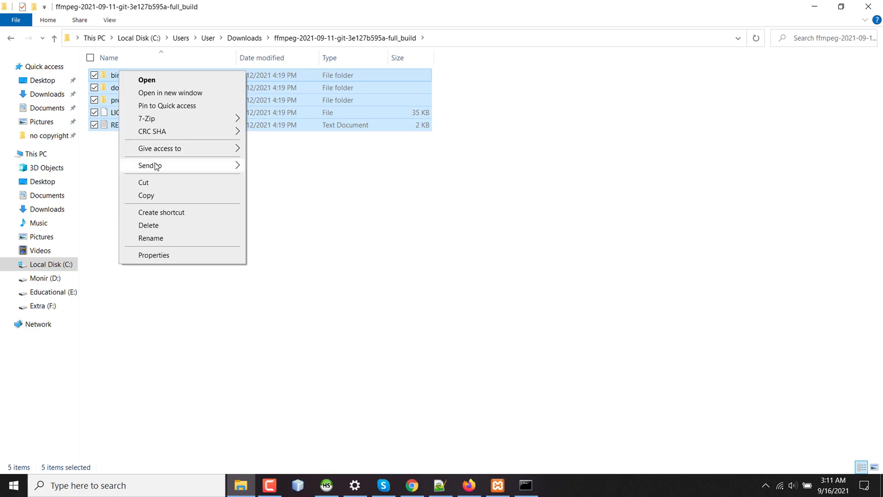
{"action": "left_click", "coordinate": [151, 195]}
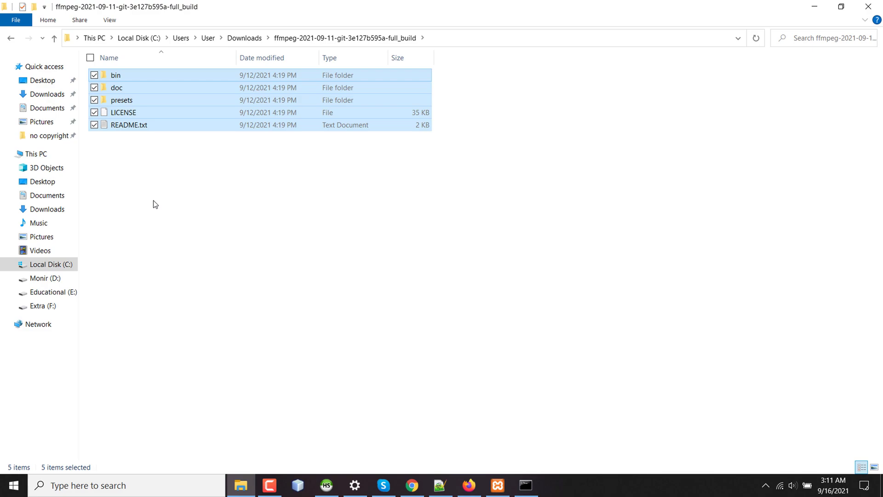
{"action": "left_click", "coordinate": [58, 266]}
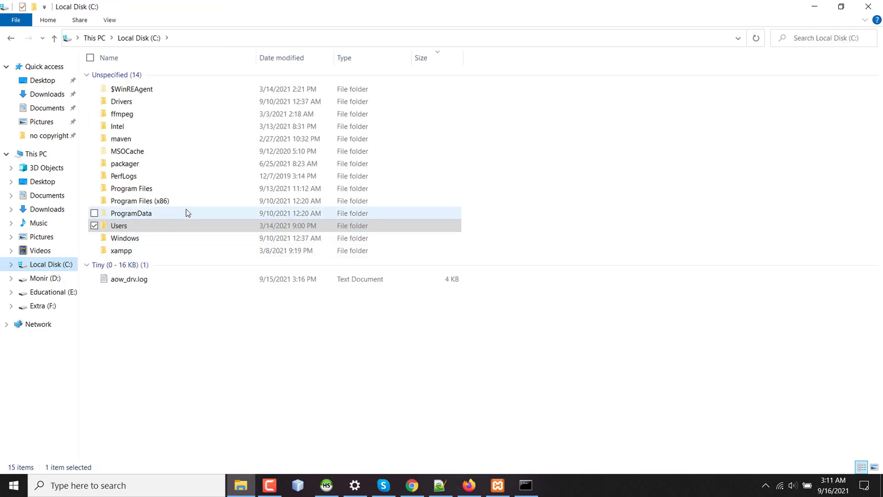
{"action": "double_click", "coordinate": [138, 115]}
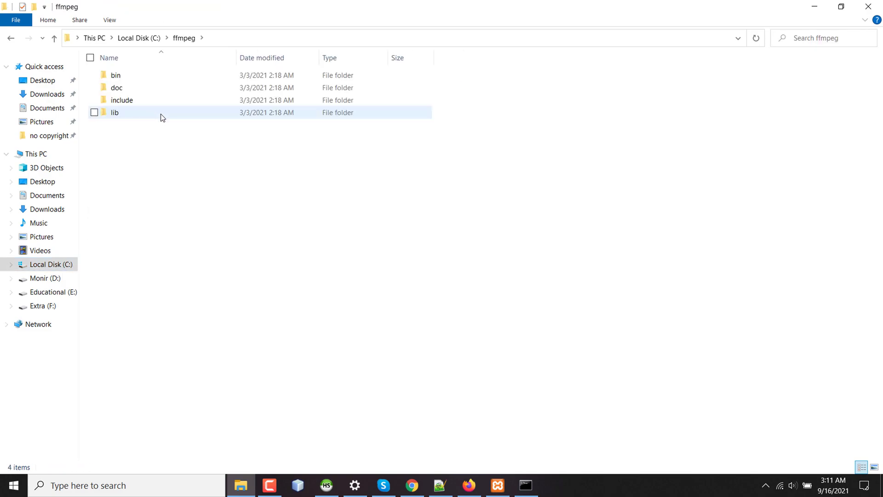
- Delete the four old folders in C:\ffmpeg and paste the copied build files there
{"action": "left_click_drag", "start_coordinate": [152, 174], "coordinate": [119, 74]}
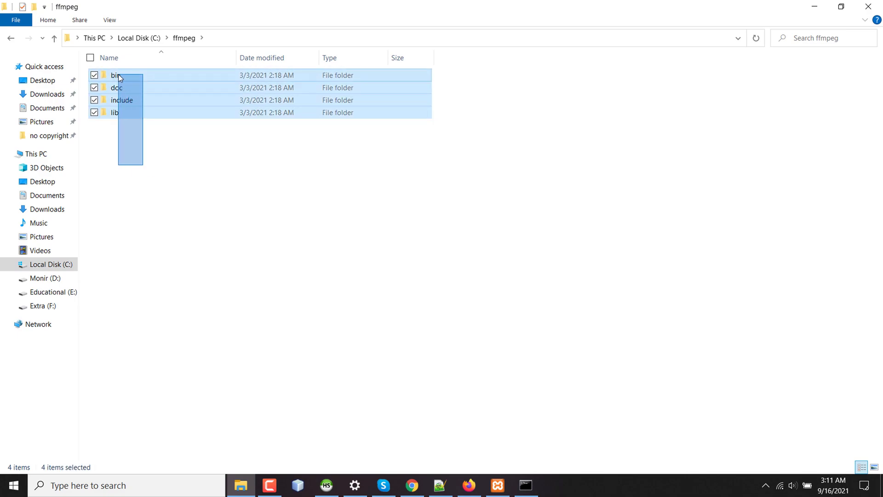
{"action": "right_click", "coordinate": [118, 73]}
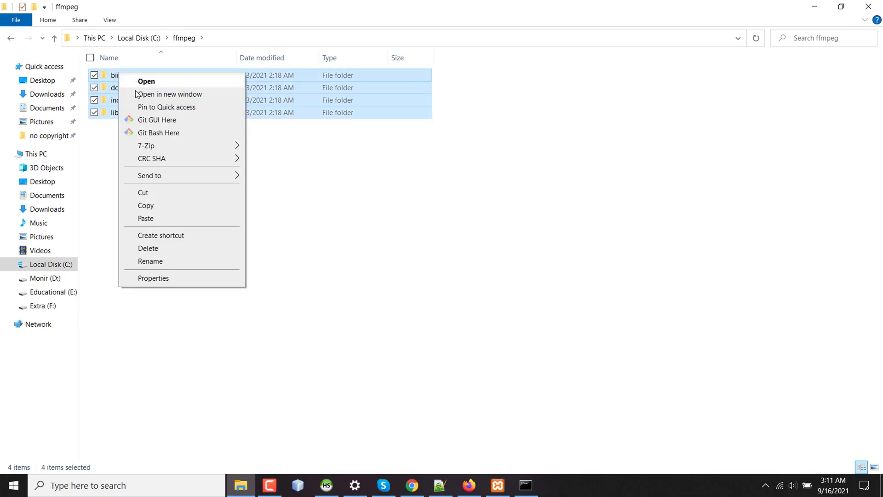
{"action": "left_click", "coordinate": [157, 249]}
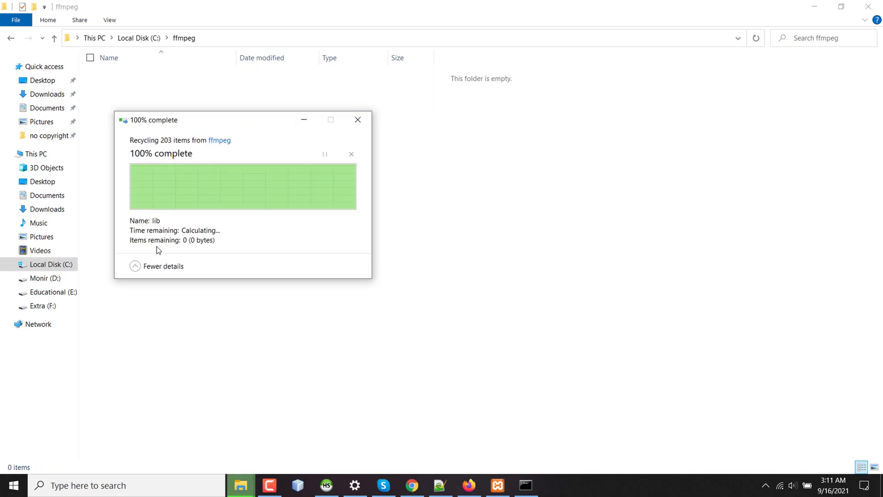
{"action": "right_click", "coordinate": [176, 109]}
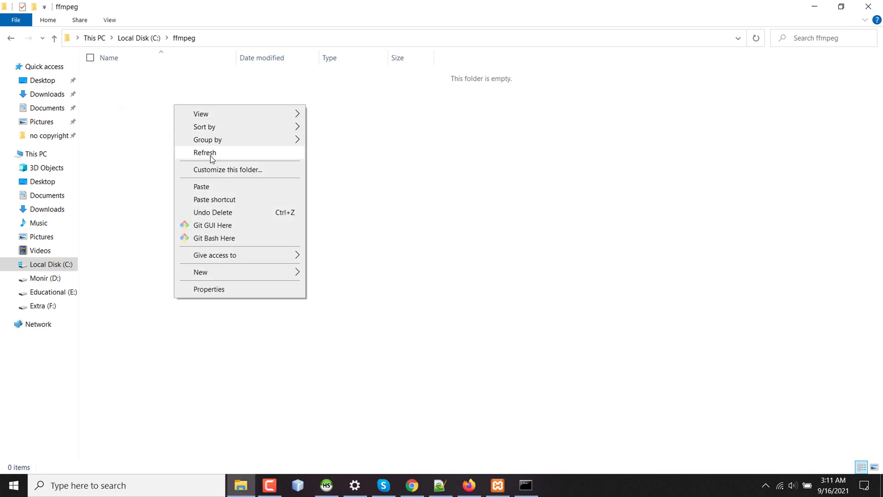
{"action": "left_click", "coordinate": [225, 188]}
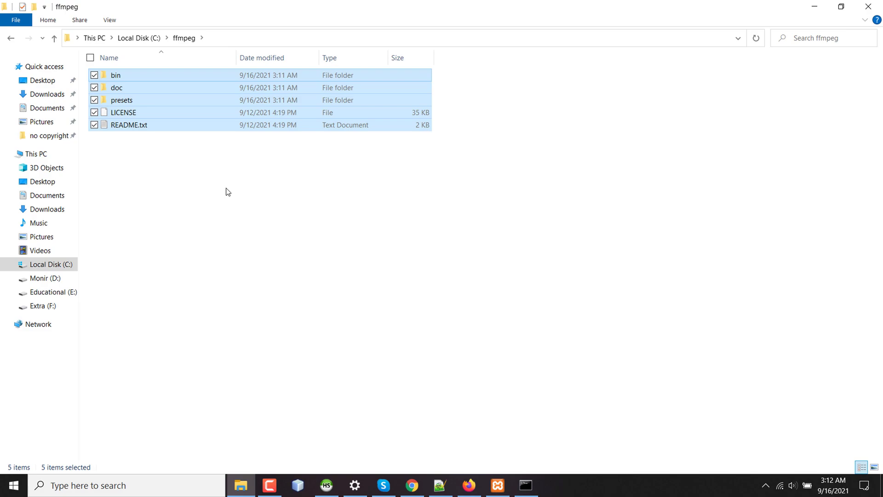
- Create a new folder named 'old ffmpeg' inside C:\ffmpeg
{"action": "left_click", "coordinate": [219, 191]}
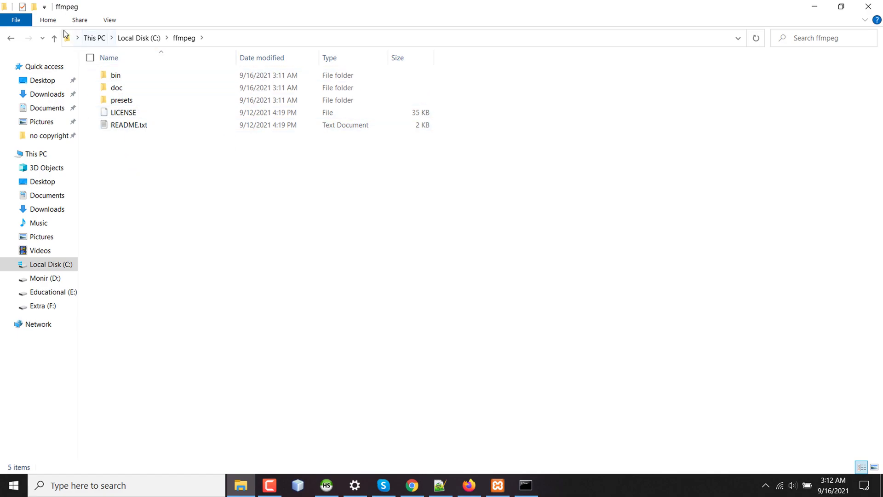
{"action": "left_click", "coordinate": [35, 8]}
{"action": "type", "text": "old "}
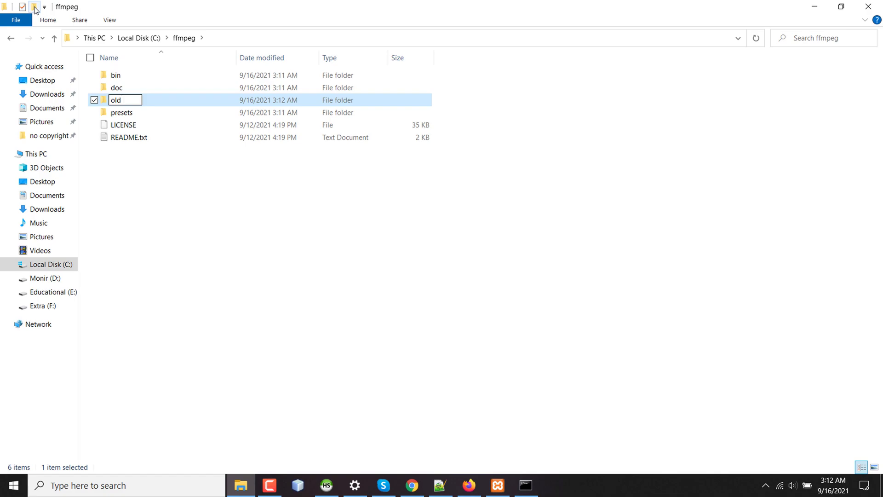
{"action": "type", "text": "ffmpeg"}
{"action": "key", "text": "Return"}
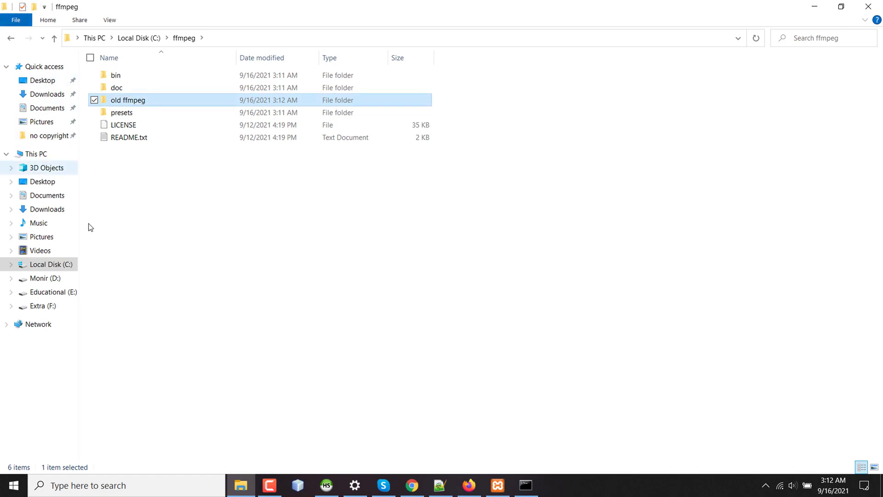
- Move bin, doc, presets, LICENSE and README.txt into the 'old ffmpeg' folder
{"action": "key", "text": "ctrl+a"}
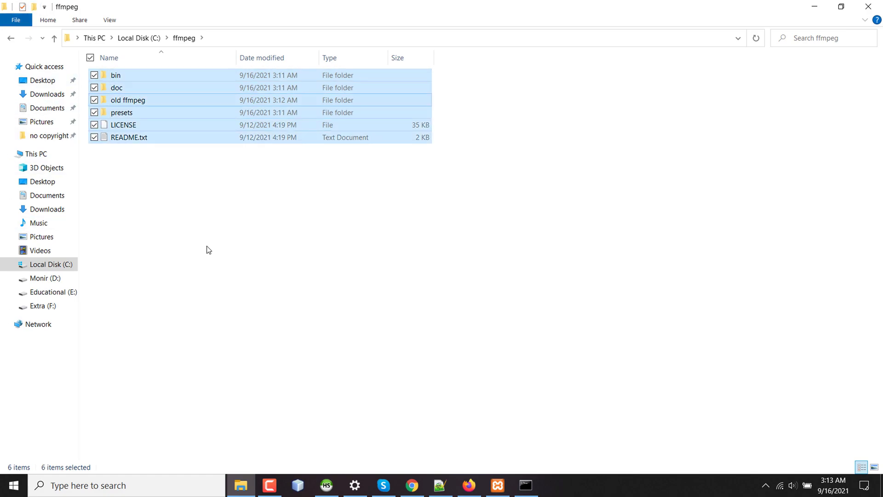
{"action": "left_click", "coordinate": [94, 99]}
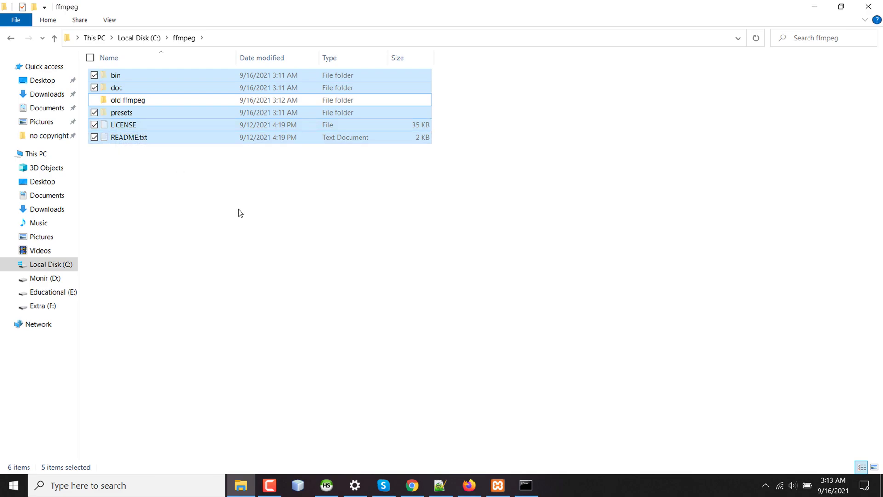
{"action": "double_click", "coordinate": [141, 101]}
{"action": "right_click", "coordinate": [219, 117]}
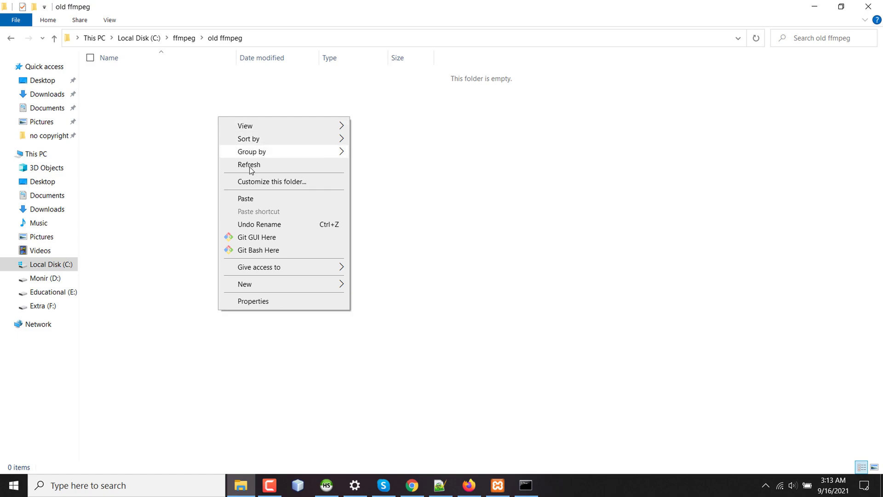
{"action": "left_click", "coordinate": [266, 199]}
{"action": "key", "text": "alt+Up"}
{"action": "right_click", "coordinate": [207, 117]}
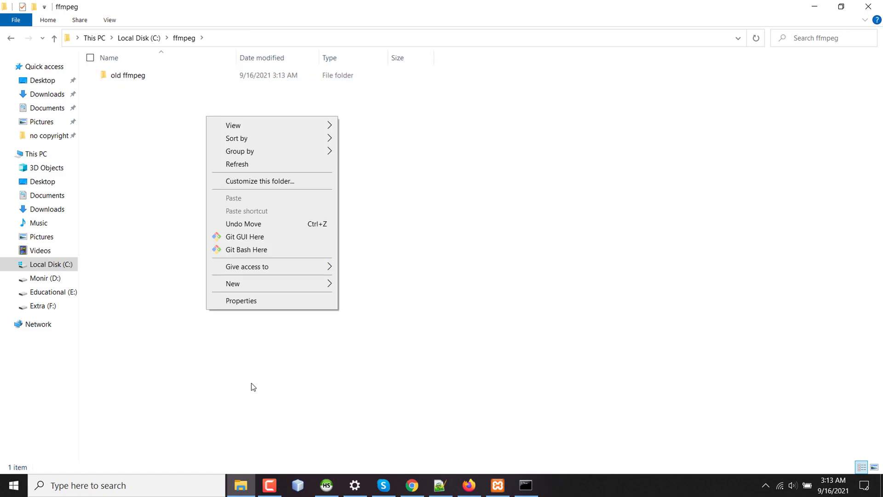
- Copy the five items from the downloaded full_build folder in Downloads
{"action": "left_click", "coordinate": [55, 212]}
{"action": "left_click", "coordinate": [54, 211]}
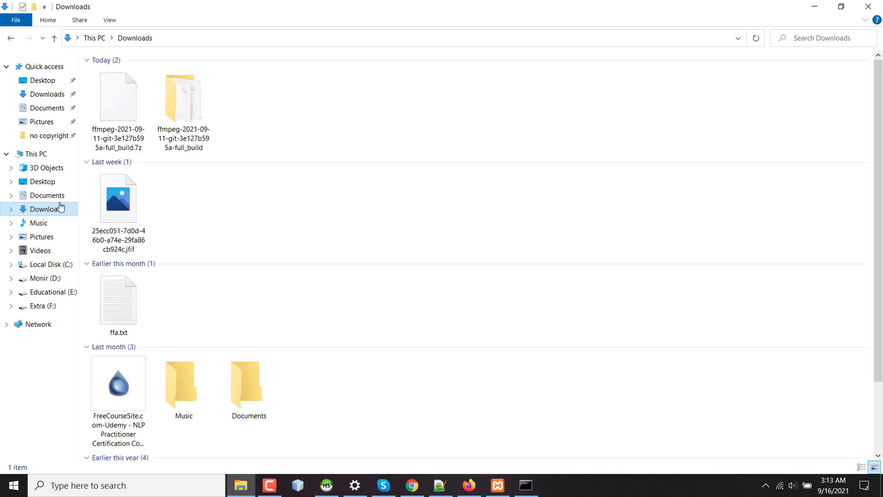
{"action": "left_click", "coordinate": [184, 108]}
{"action": "double_click", "coordinate": [185, 107]}
{"action": "left_click_drag", "start_coordinate": [145, 177], "coordinate": [134, 72]}
{"action": "right_click", "coordinate": [133, 71]}
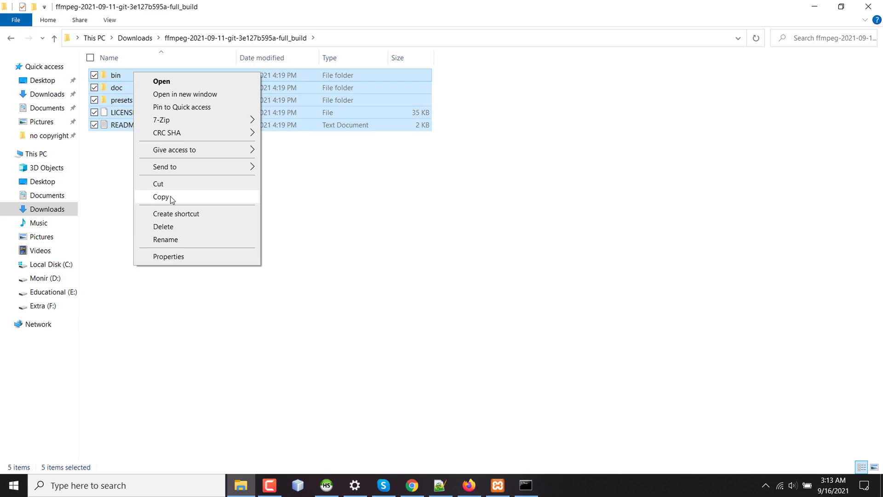
{"action": "left_click", "coordinate": [161, 196]}
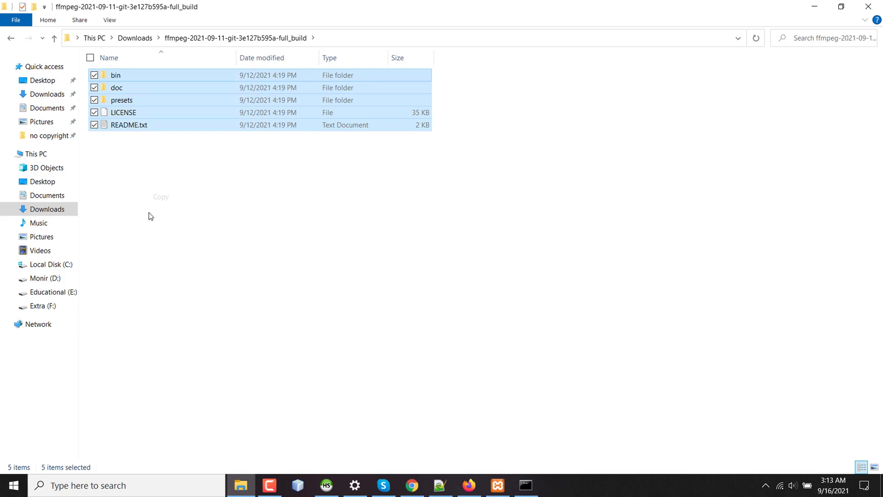
- Paste the new build files into C:\ffmpeg beside 'old ffmpeg'
{"action": "left_click", "coordinate": [54, 266]}
{"action": "left_click", "coordinate": [137, 114]}
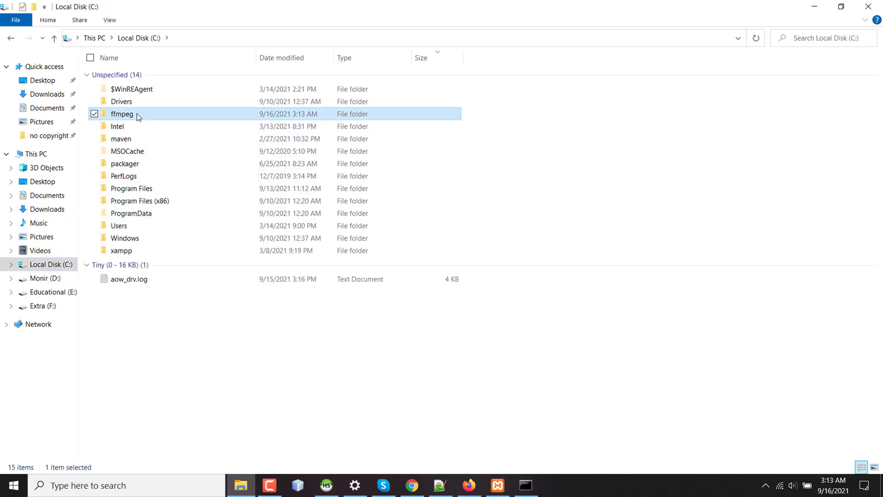
{"action": "double_click", "coordinate": [137, 113]}
{"action": "right_click", "coordinate": [157, 94]}
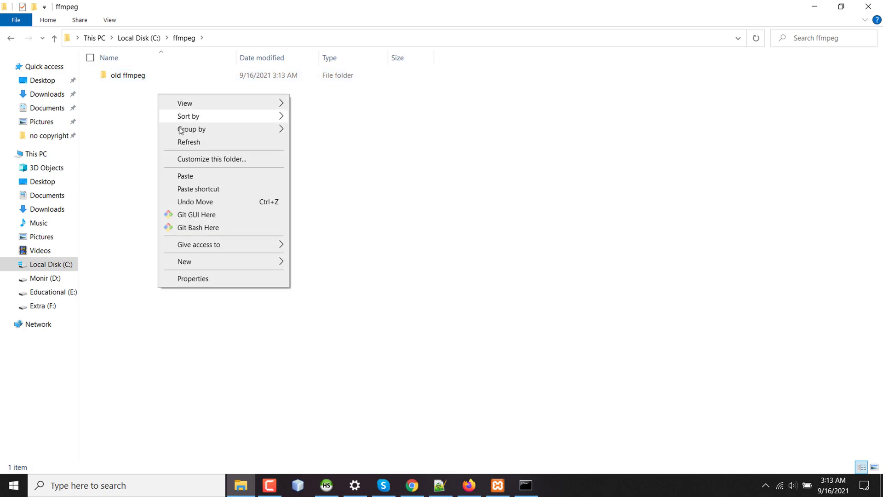
{"action": "left_click", "coordinate": [200, 176]}
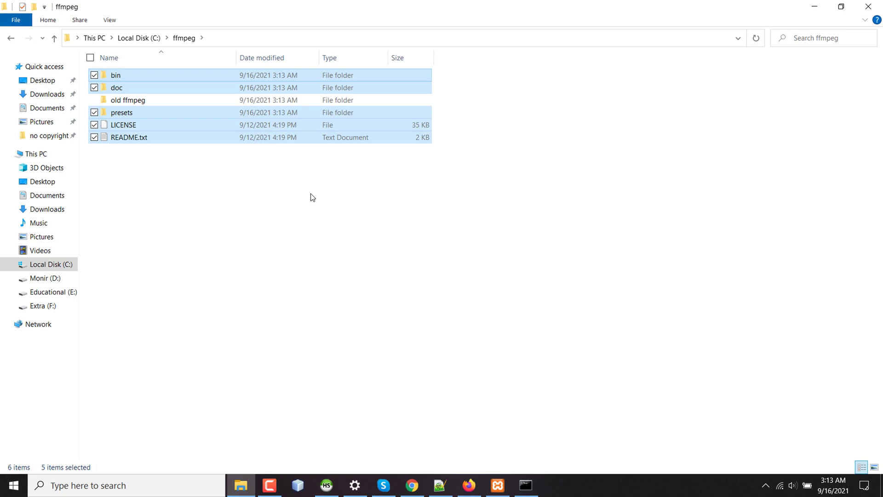
{"action": "left_click", "coordinate": [150, 491]}
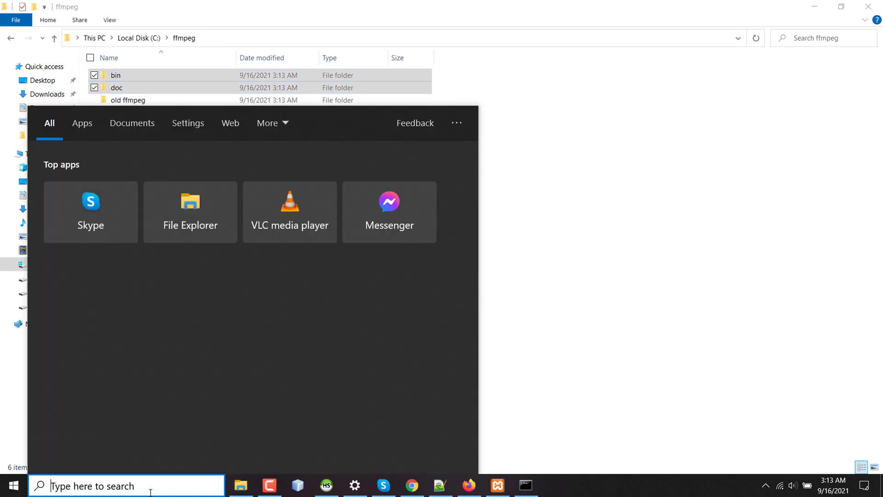
{"action": "type", "text": "env"}
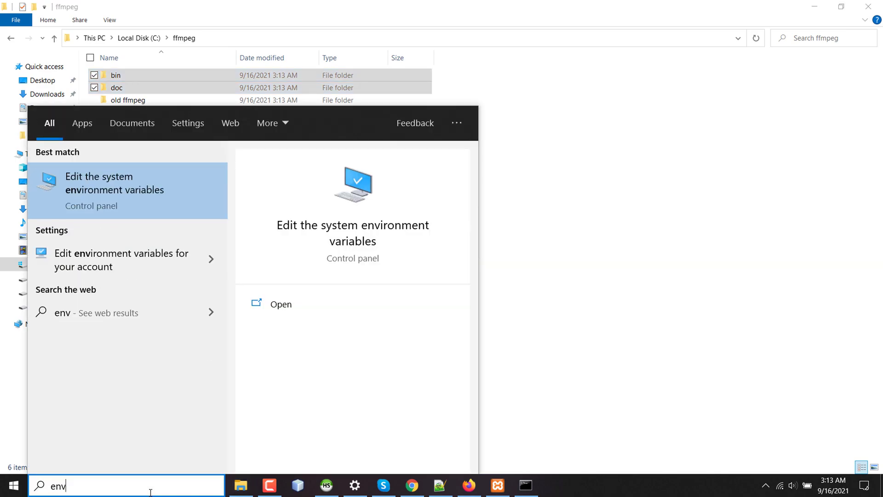
{"action": "key", "text": "Return"}
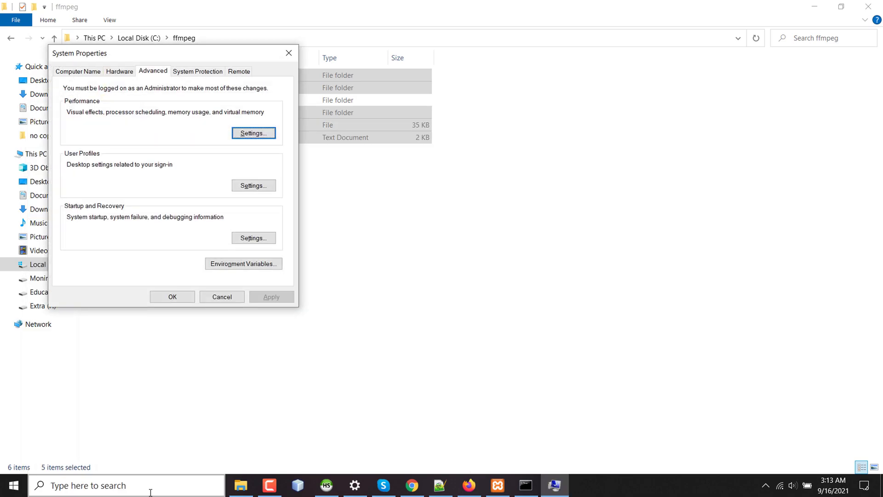
{"action": "left_click", "coordinate": [259, 263]}
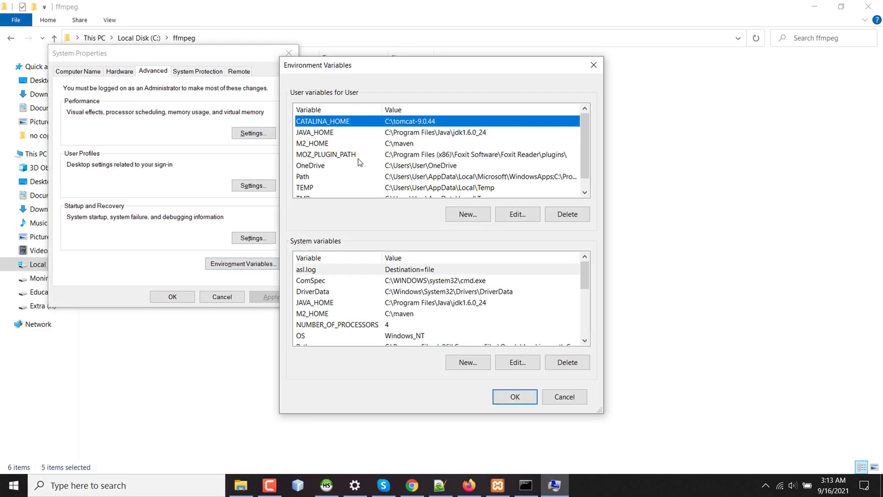
{"action": "left_click", "coordinate": [409, 177]}
{"action": "double_click", "coordinate": [409, 177]}
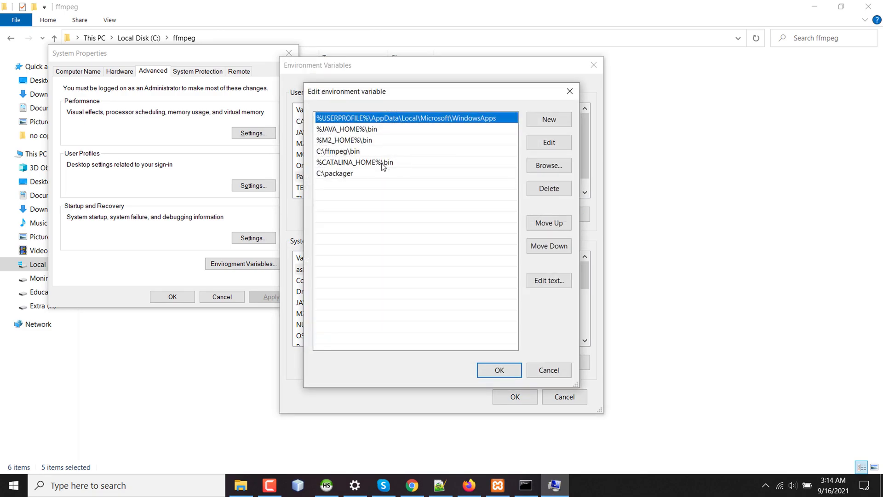
{"action": "left_click", "coordinate": [369, 151]}
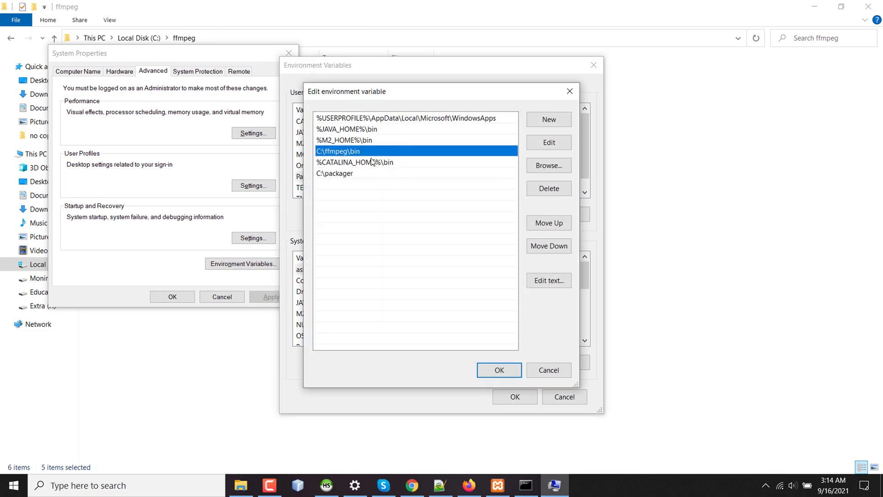
{"action": "left_click", "coordinate": [548, 370]}
{"action": "left_click", "coordinate": [564, 397]}
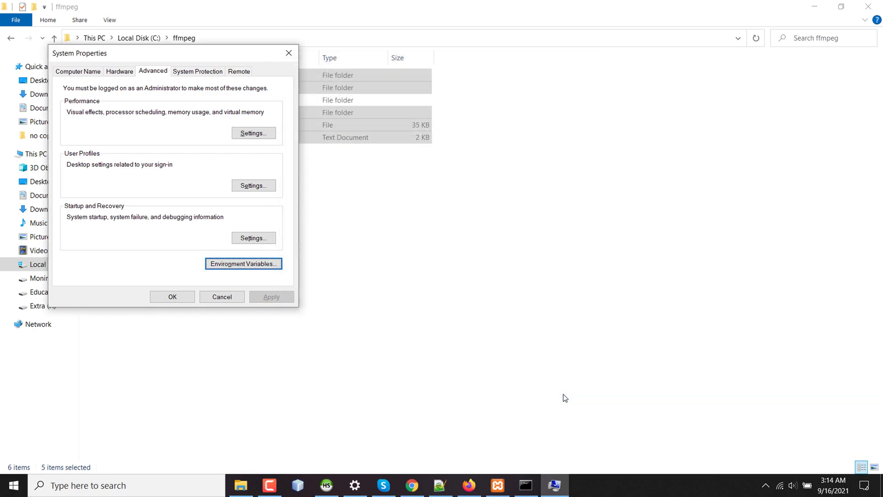
{"action": "left_click", "coordinate": [224, 297]}
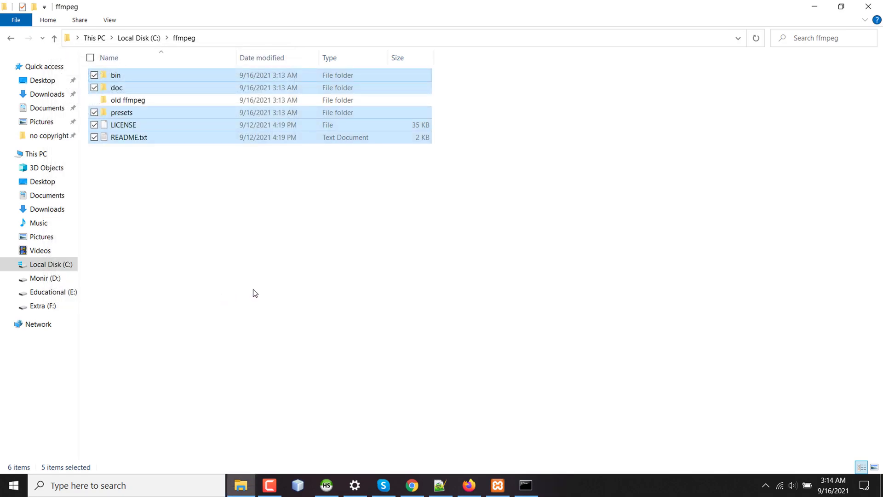
{"action": "left_click", "coordinate": [275, 288]}
{"action": "left_click", "coordinate": [526, 485]}
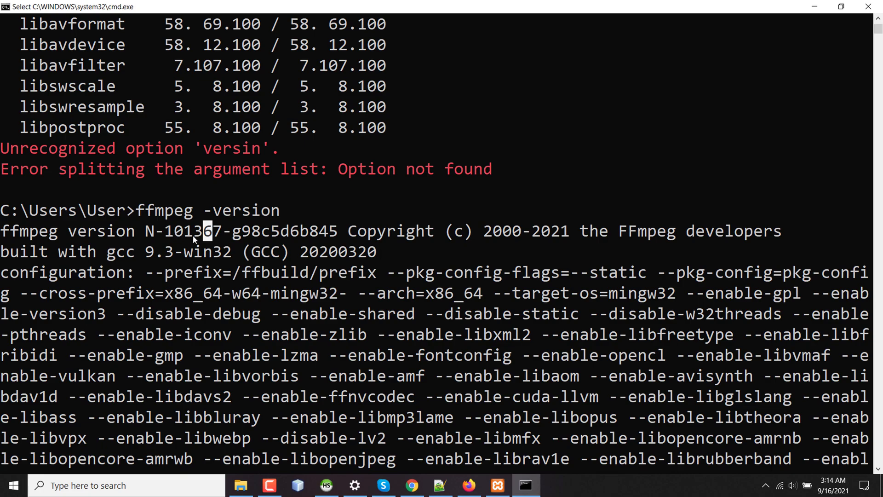
{"action": "key", "text": "Escape"}
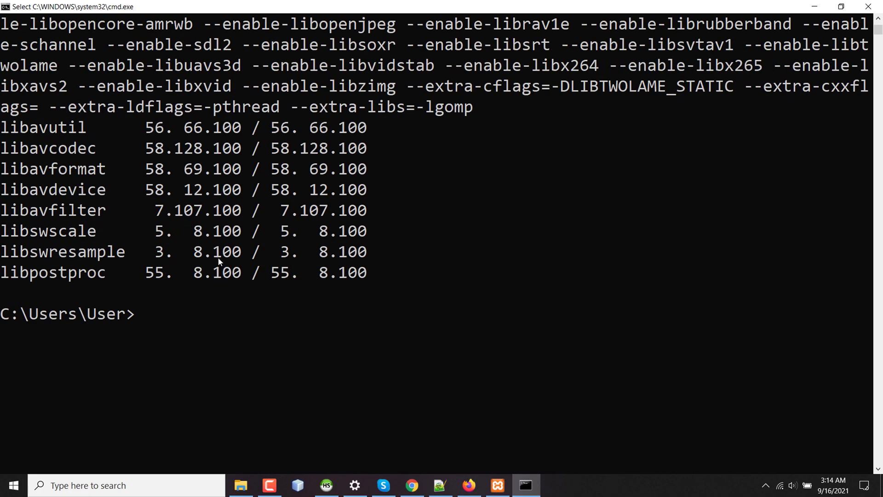
{"action": "key", "text": "Up"}
{"action": "key", "text": "Return"}
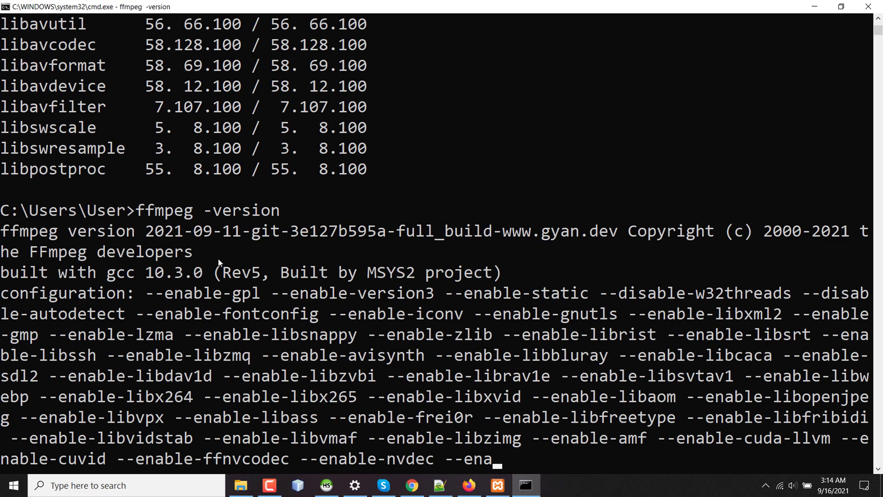
{"action": "scroll", "coordinate": [226, 278], "scroll_direction": "up", "scroll_amount": 5}
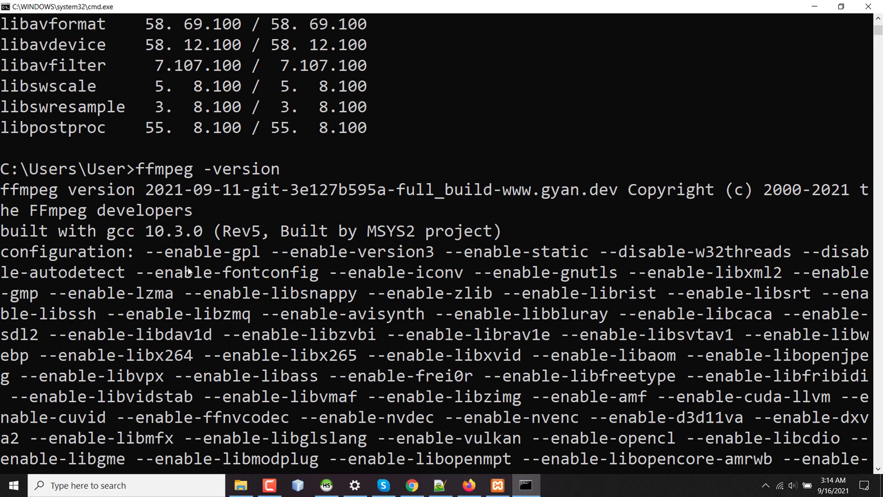